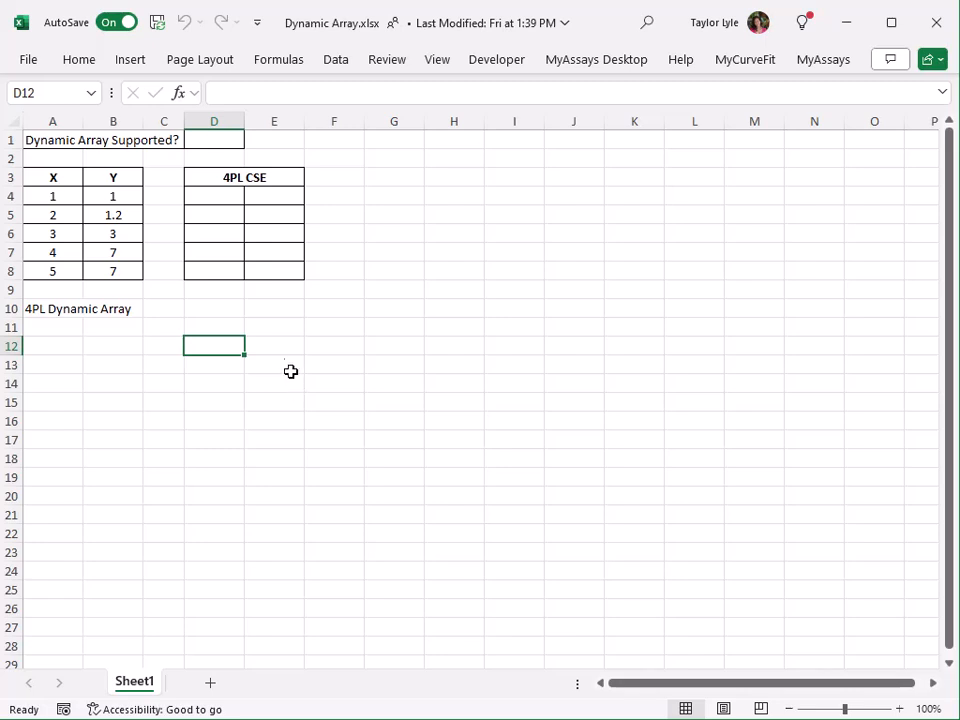
# Step: Enter the MyCurveFit.SupportsDynamicArrays function in cell D1 to test for dynamic array support
pyautogui.click(216, 148)
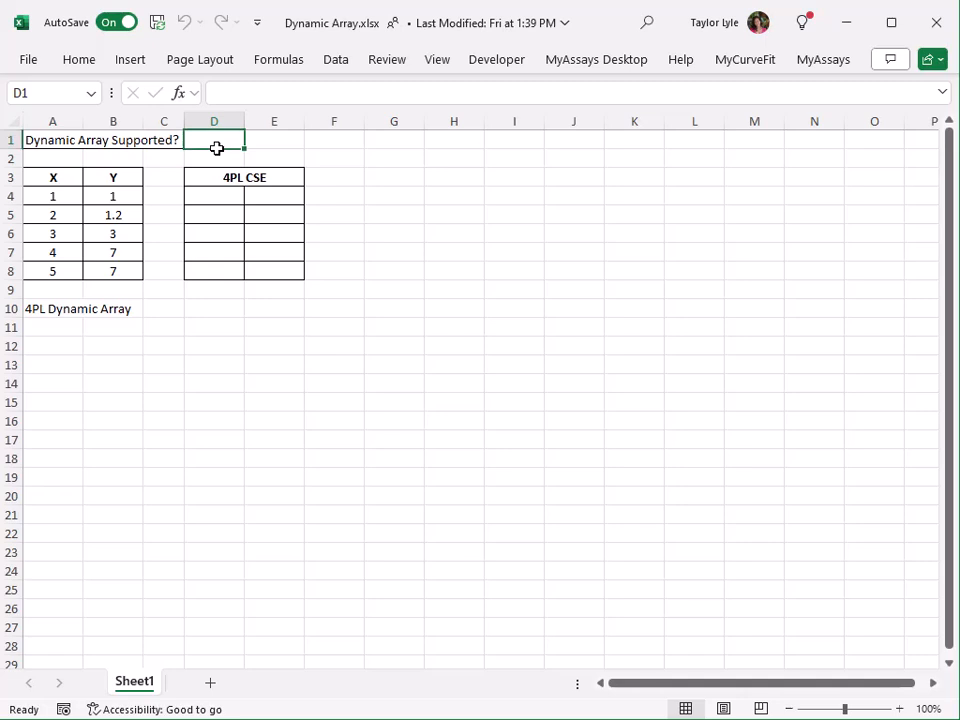
pyautogui.write('=mycurve')
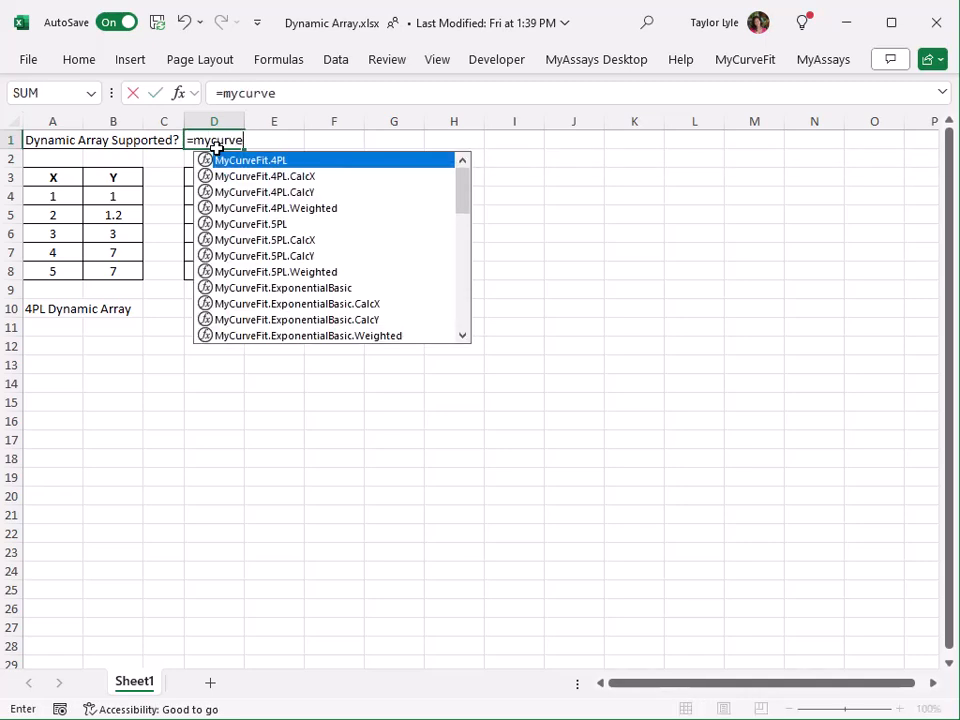
pyautogui.scroll(-5, 300, 180)
pyautogui.doubleClick(305, 191)
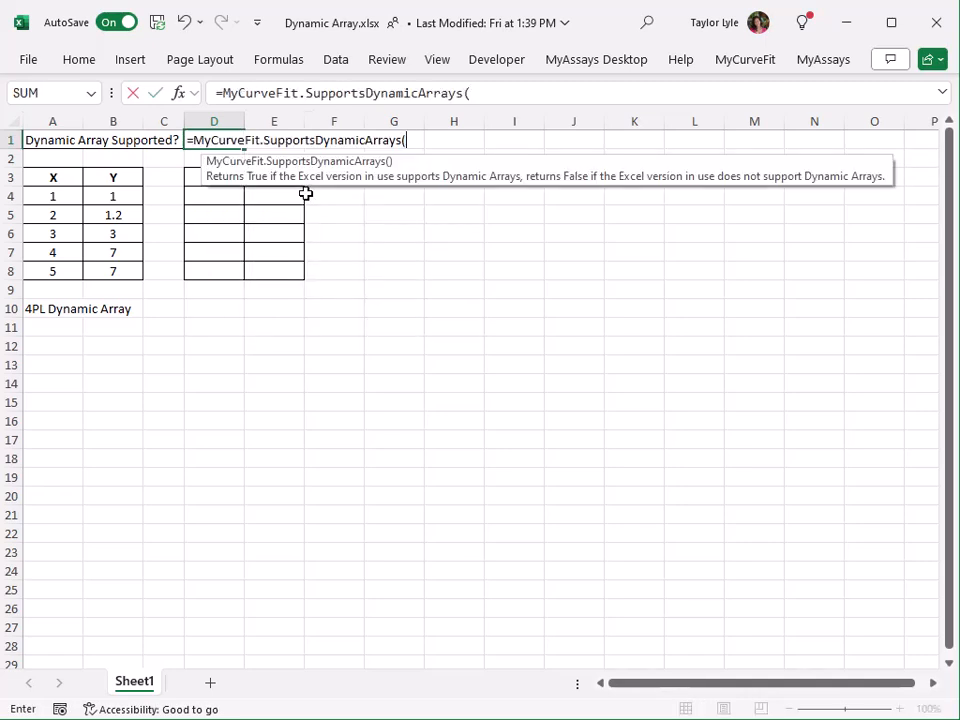
pyautogui.press('Return')
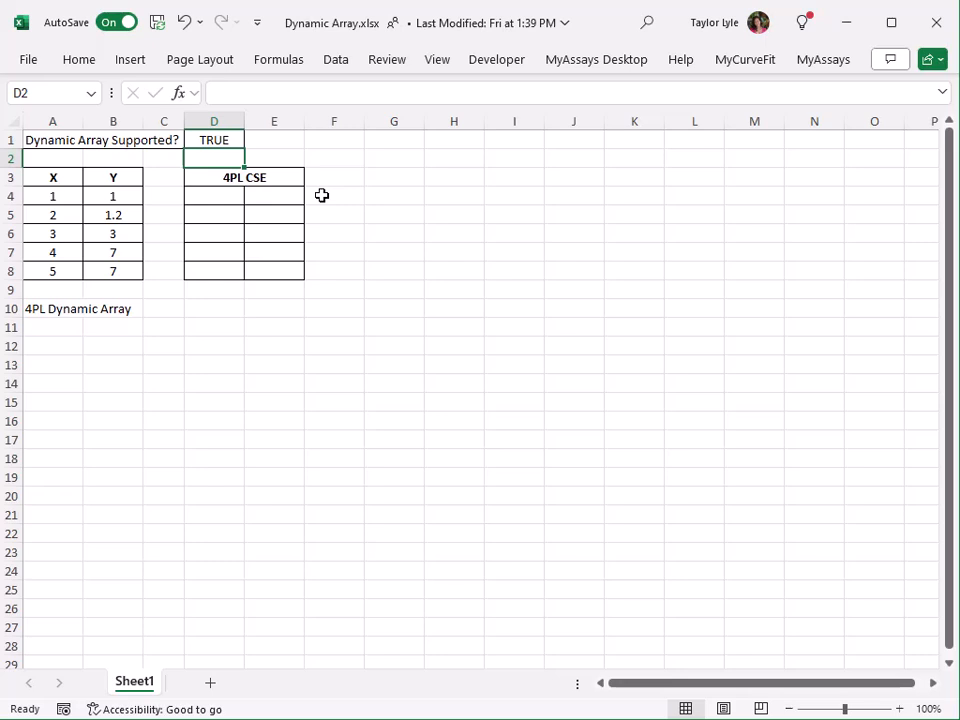
# Step: Enter =MyCurveFit.4PL(A4:A8,B4:B8) as a legacy CSE array formula across D4:E8 under the 4PL CSE heading
pyautogui.click(229, 198)
pyautogui.moveTo(229, 198); pyautogui.dragTo(261, 265)
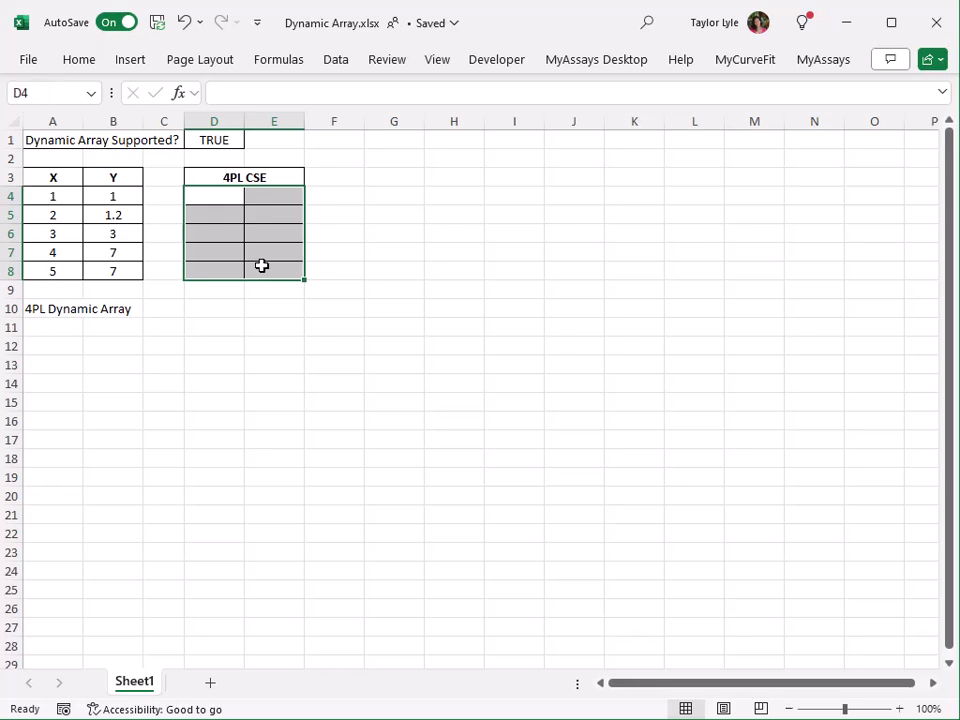
pyautogui.write('=mycurve')
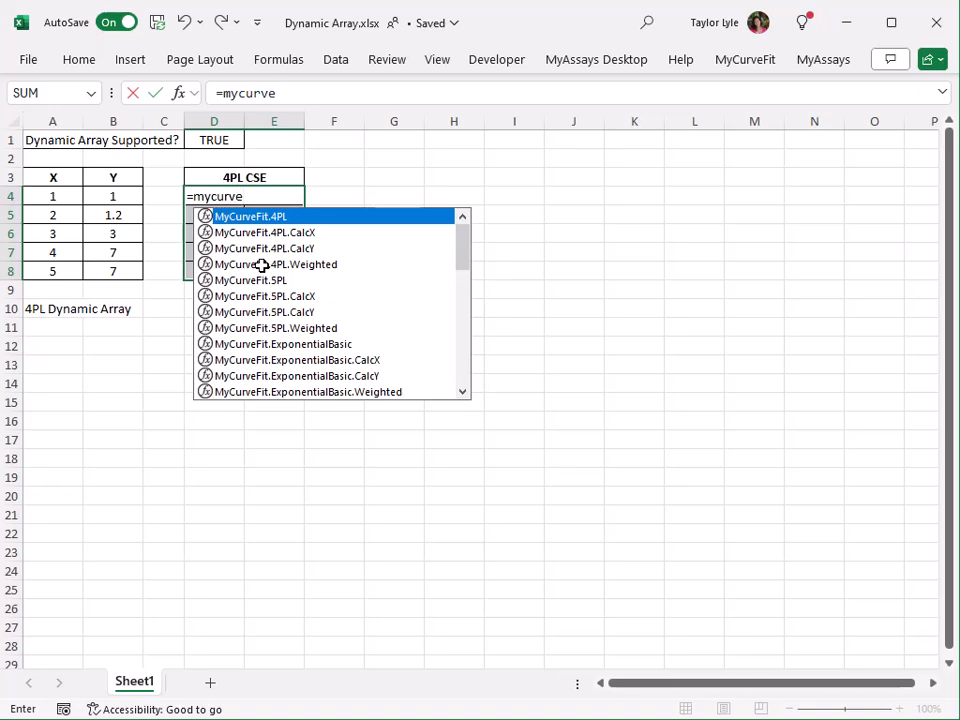
pyautogui.doubleClick(222, 215)
pyautogui.moveTo(305, 236); pyautogui.dragTo(375, 326)
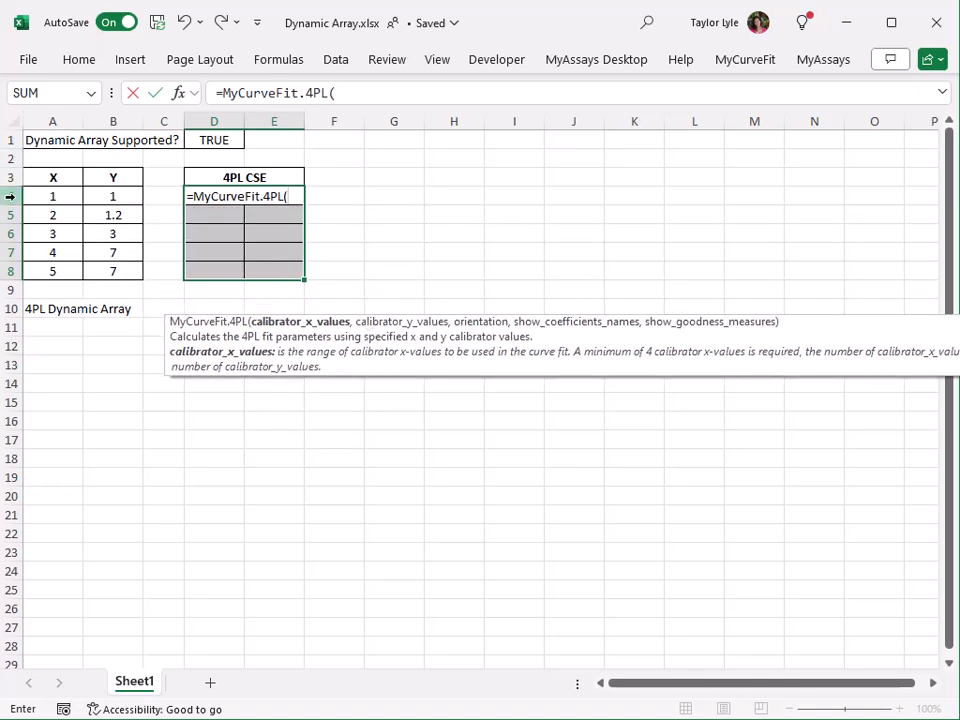
pyautogui.moveTo(69, 197); pyautogui.dragTo(73, 268)
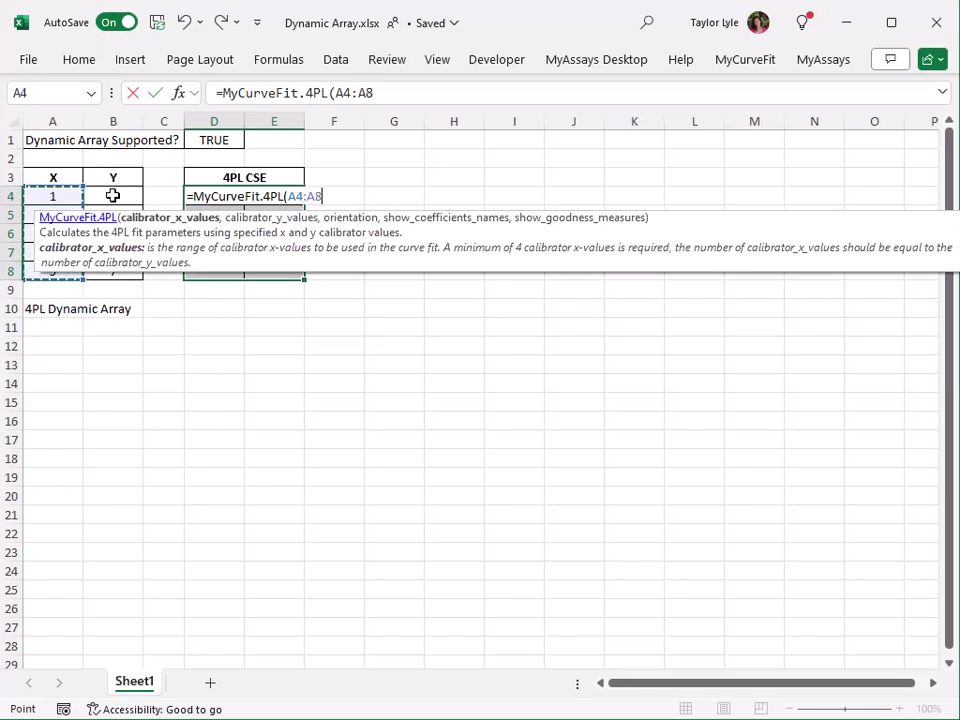
pyautogui.write(',')
pyautogui.moveTo(113, 195); pyautogui.dragTo(118, 270)
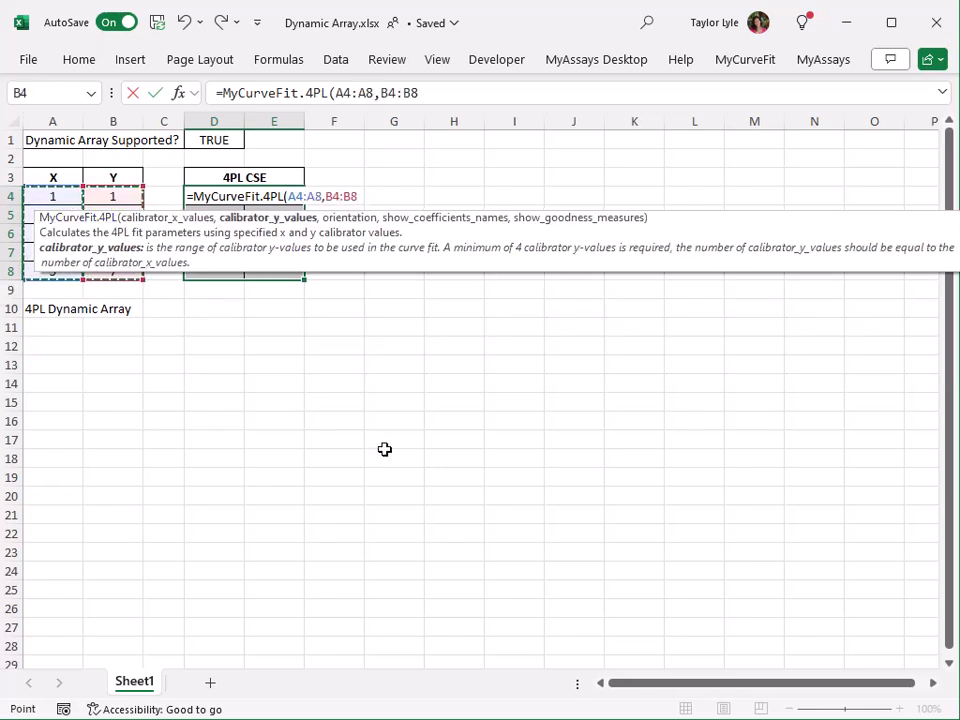
pyautogui.hotkey('ctrl', 'shift', 'Return')
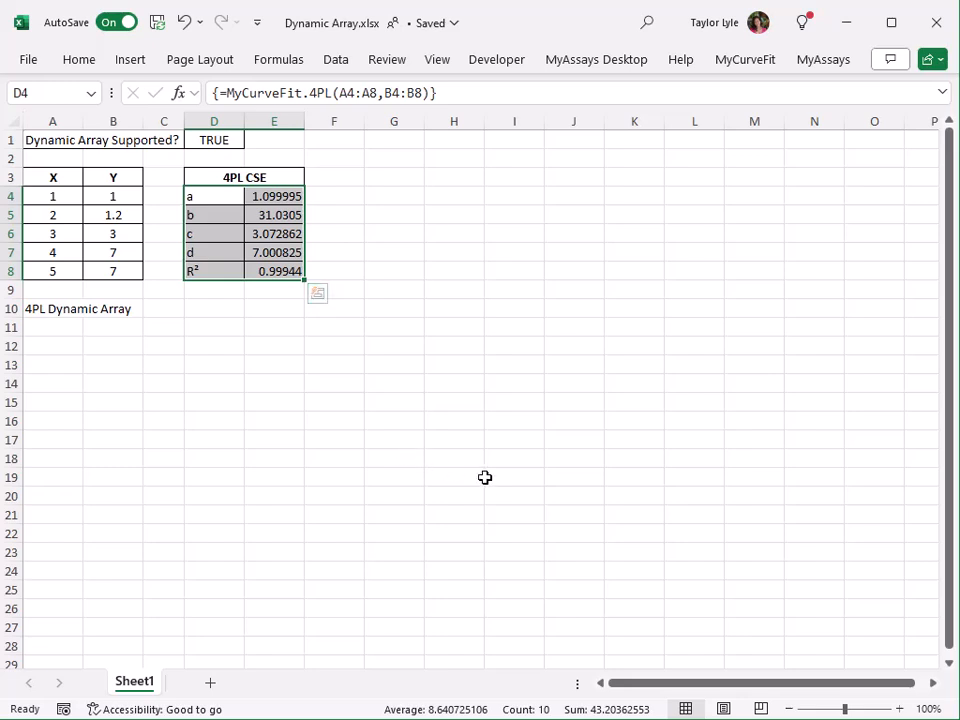
# Step: Enter =MyCurveFit.4PL(A4:A8,B4:B8) as a dynamic array formula in cell A11 under the 4PL Dynamic Array label
pyautogui.click(66, 328)
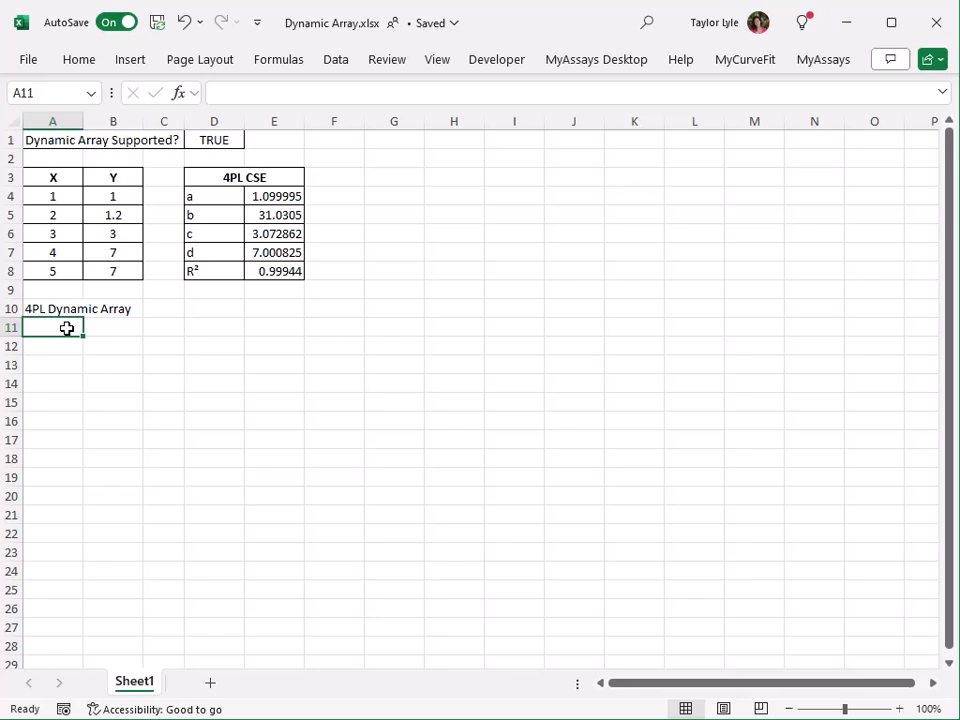
pyautogui.write('=myc')
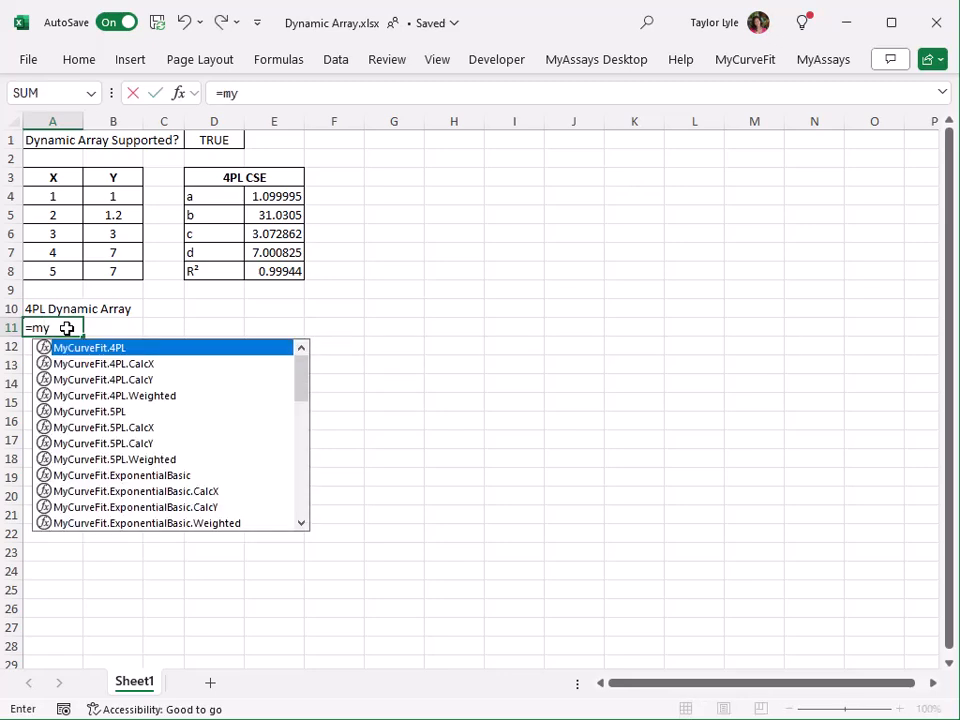
pyautogui.doubleClick(105, 349)
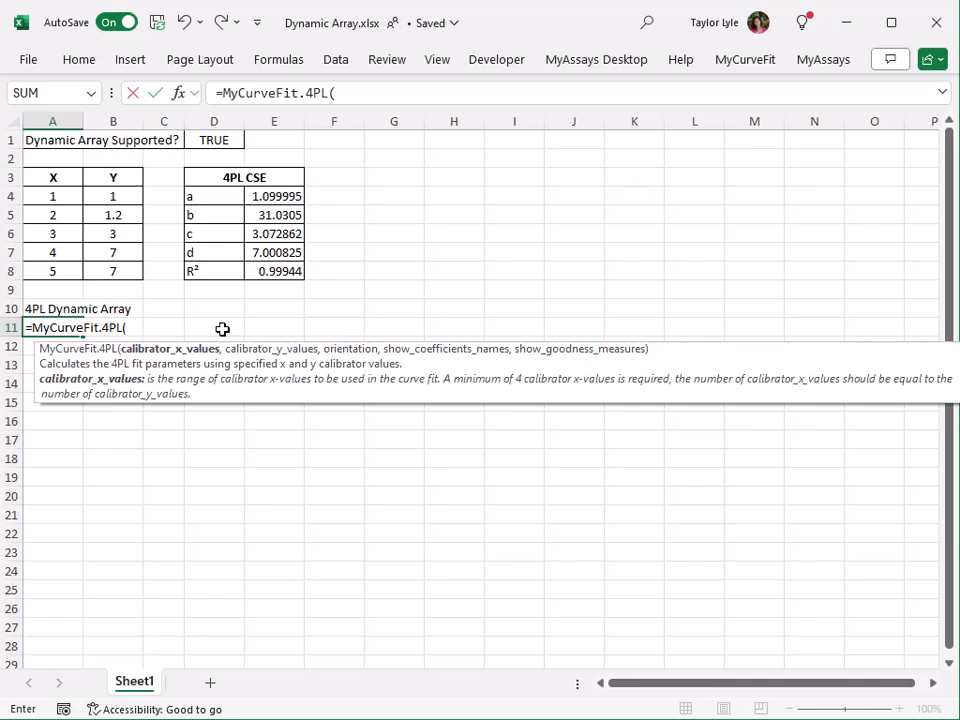
pyautogui.moveTo(56, 196); pyautogui.dragTo(60, 272)
pyautogui.write(',')
pyautogui.moveTo(122, 196); pyautogui.dragTo(120, 270)
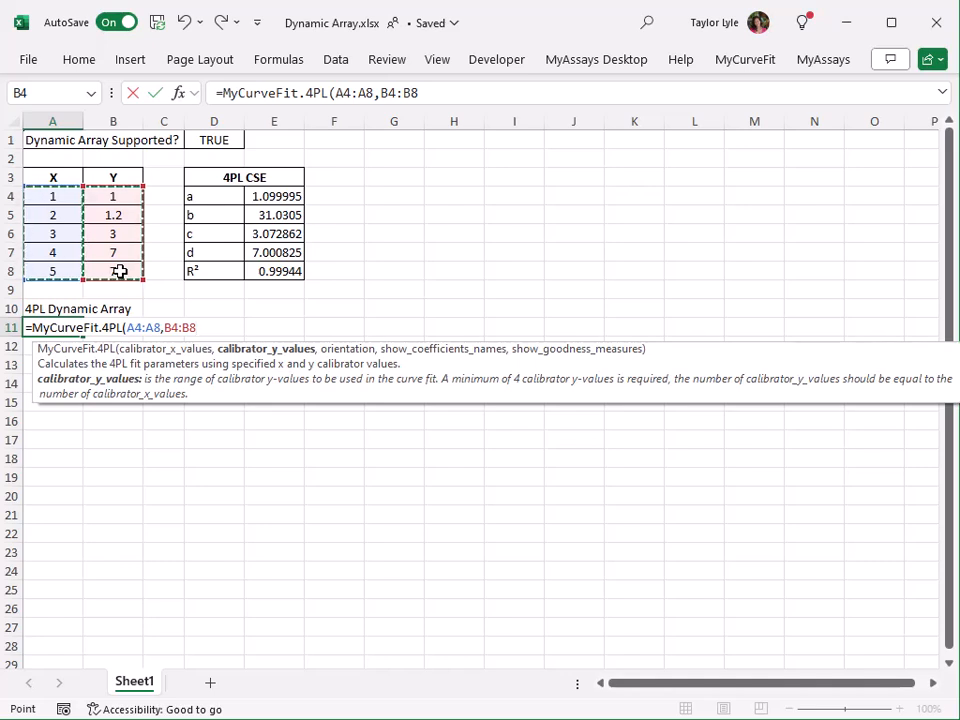
pyautogui.press('Return')
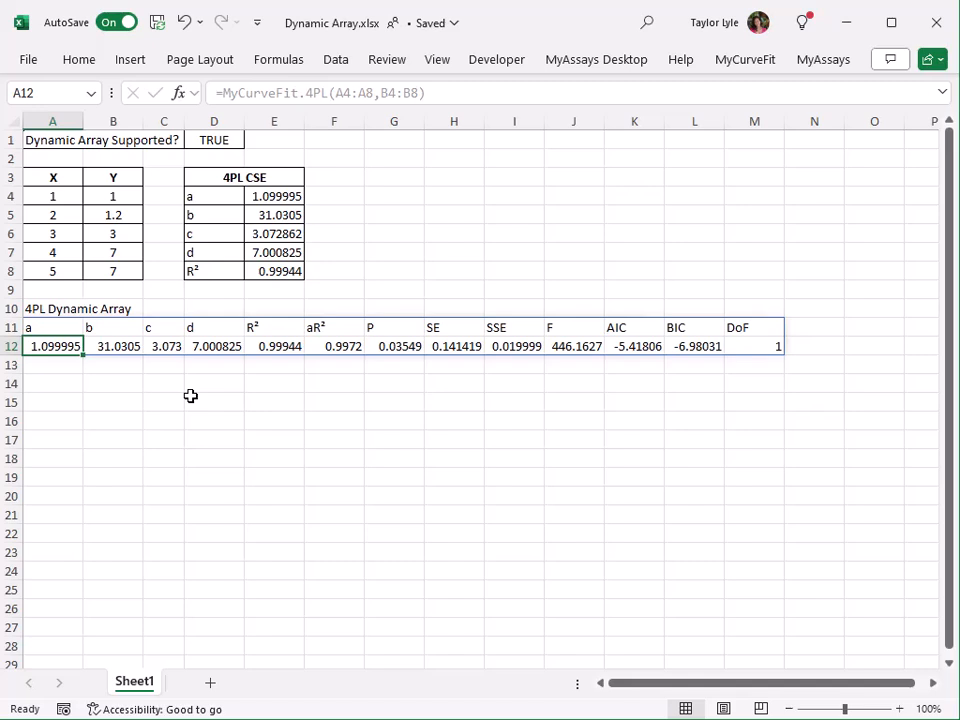
# Step: Enter a vertically oriented 4PL fit in cell A15 with the formula =MyCurveFit.4PL(A4:A8,B4:B8,1)
pyautogui.click(61, 402)
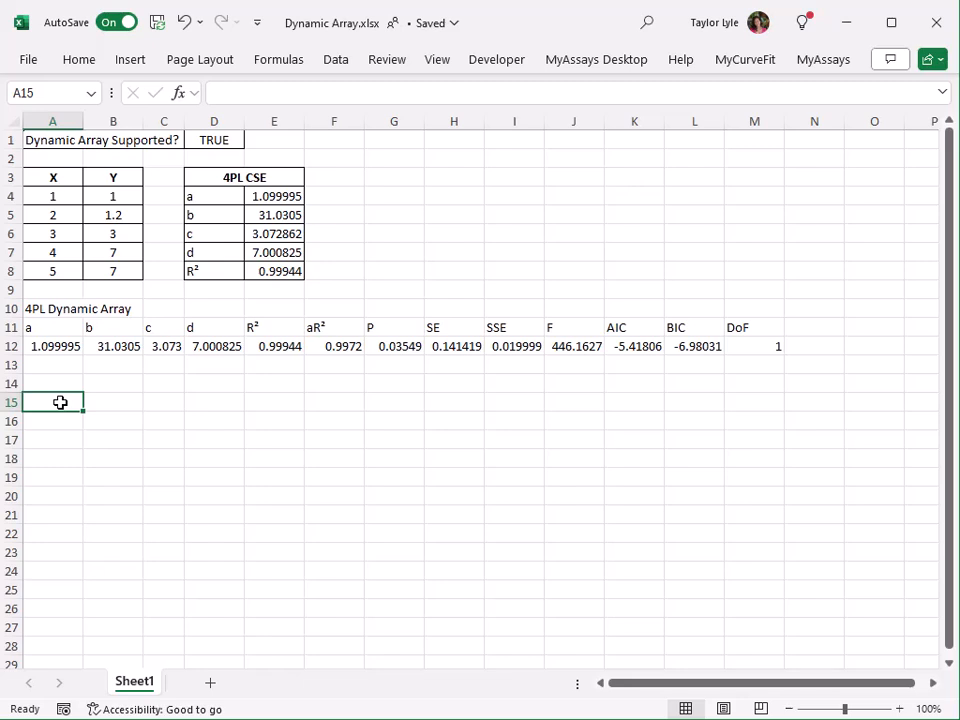
pyautogui.write('=mycur')
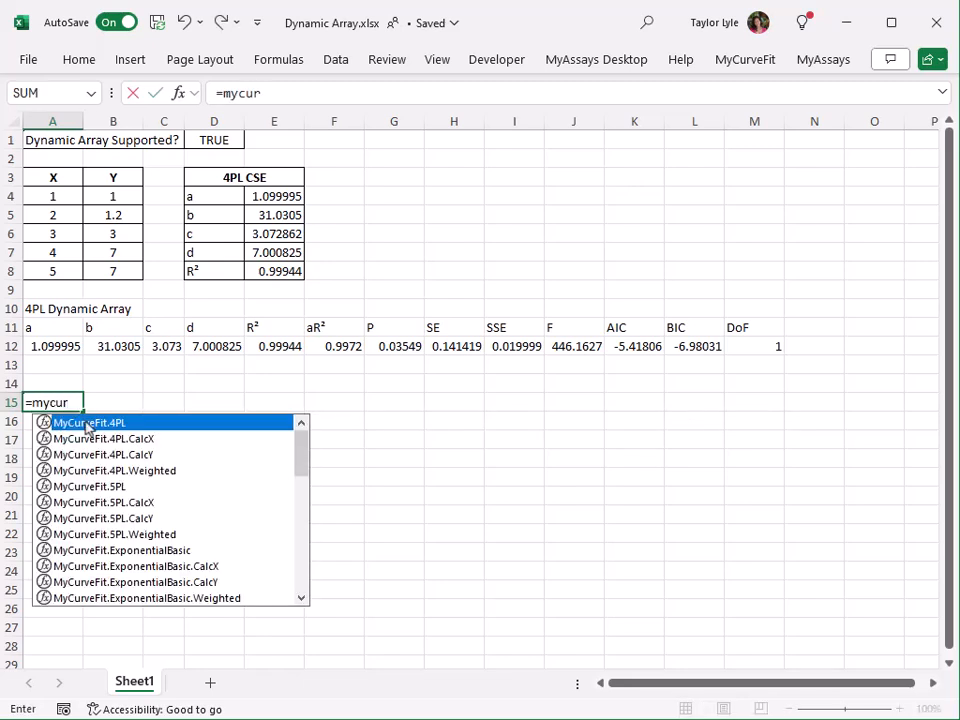
pyautogui.doubleClick(88, 423)
pyautogui.moveTo(63, 196); pyautogui.dragTo(69, 266)
pyautogui.write(',')
pyautogui.moveTo(116, 196); pyautogui.dragTo(121, 274)
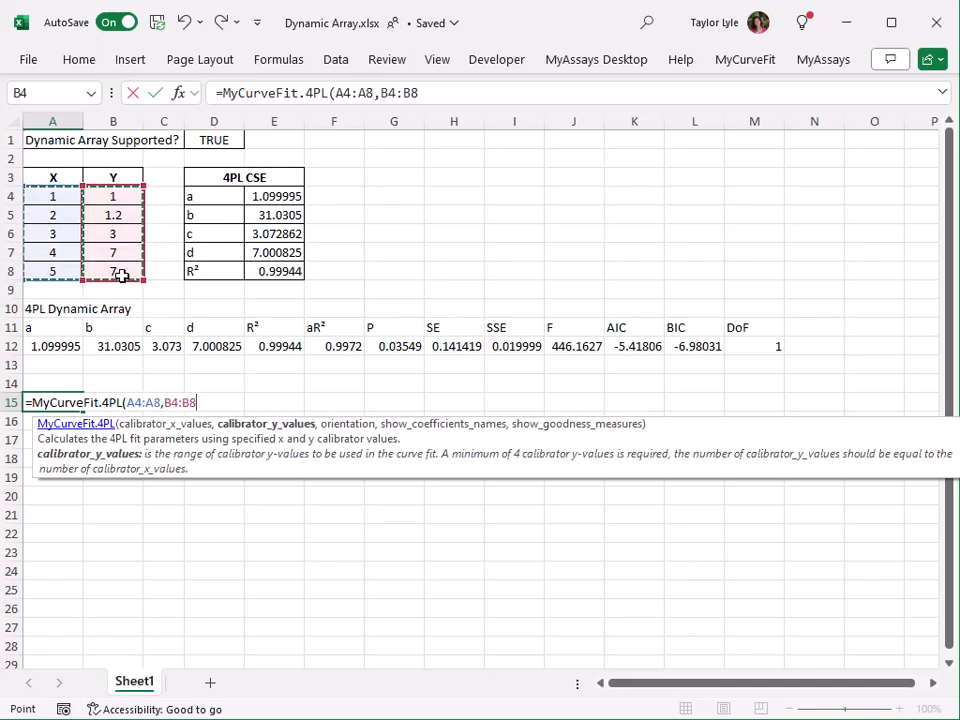
pyautogui.write(',')
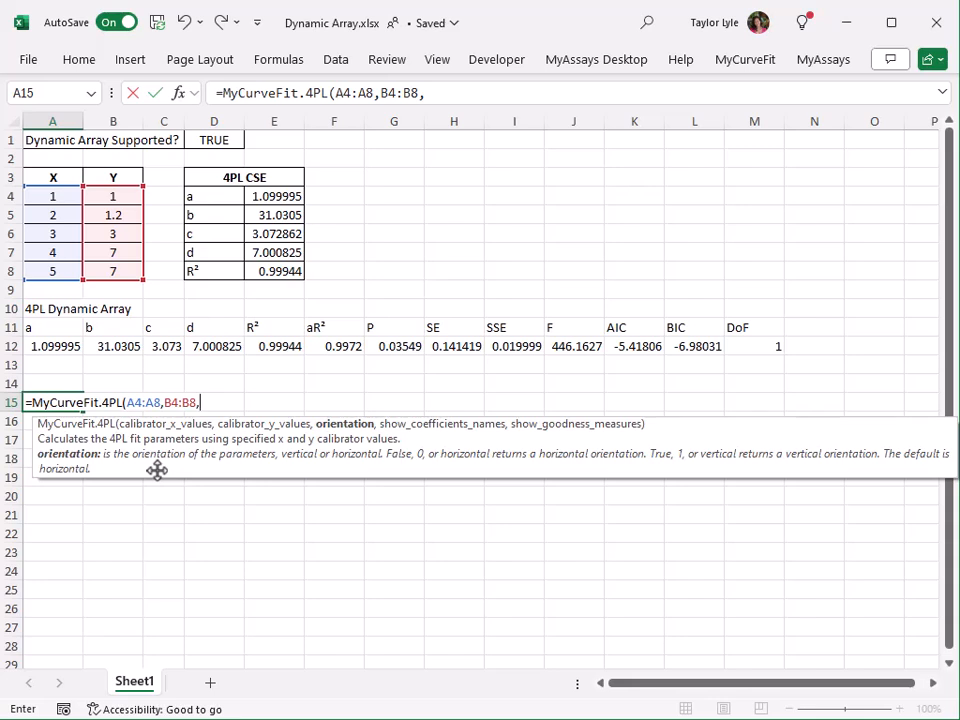
pyautogui.write('1')
pyautogui.press('Return')
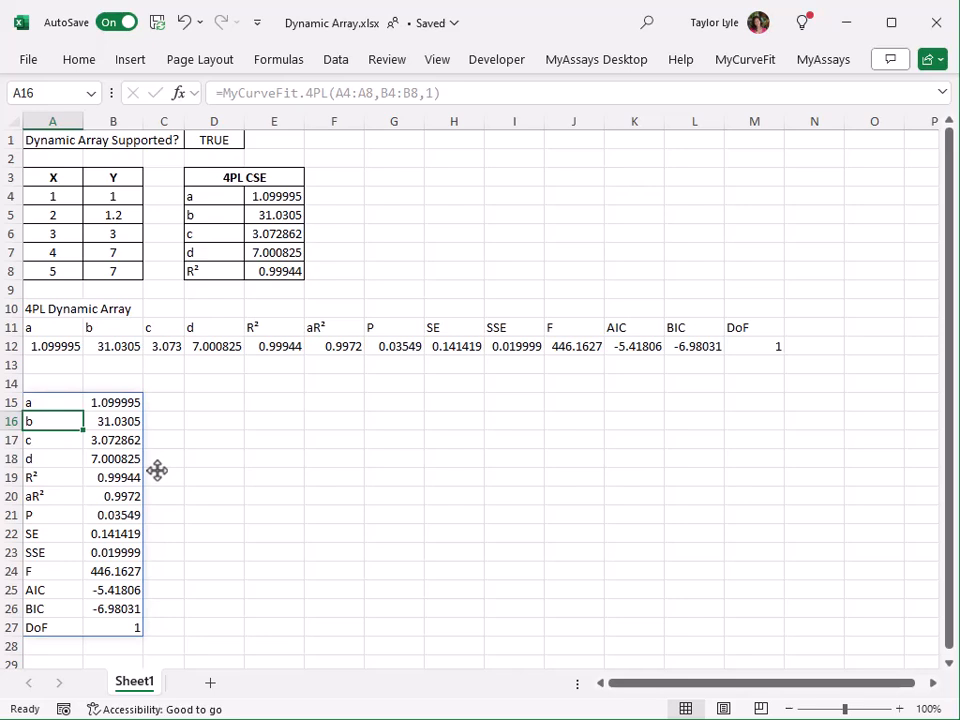
# Step: Enter a vertical 4PL fit without goodness measures in cell D15 with the formula =MyCurveFit.4PL(A4:A8,B4:B8,1,,0)
pyautogui.click(235, 400)
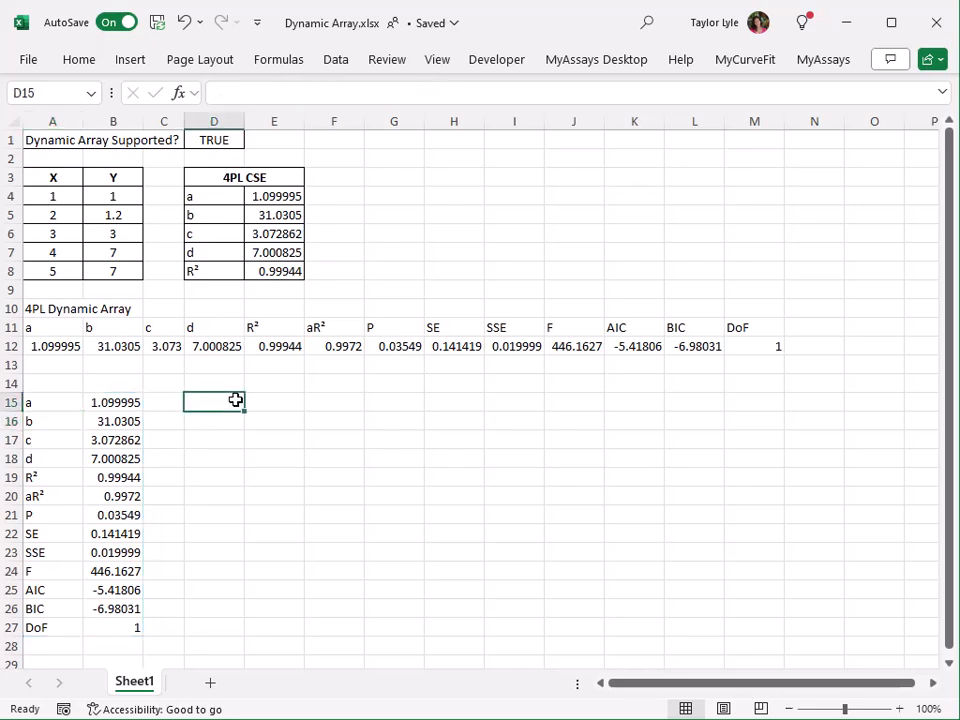
pyautogui.write('=myc')
pyautogui.doubleClick(267, 421)
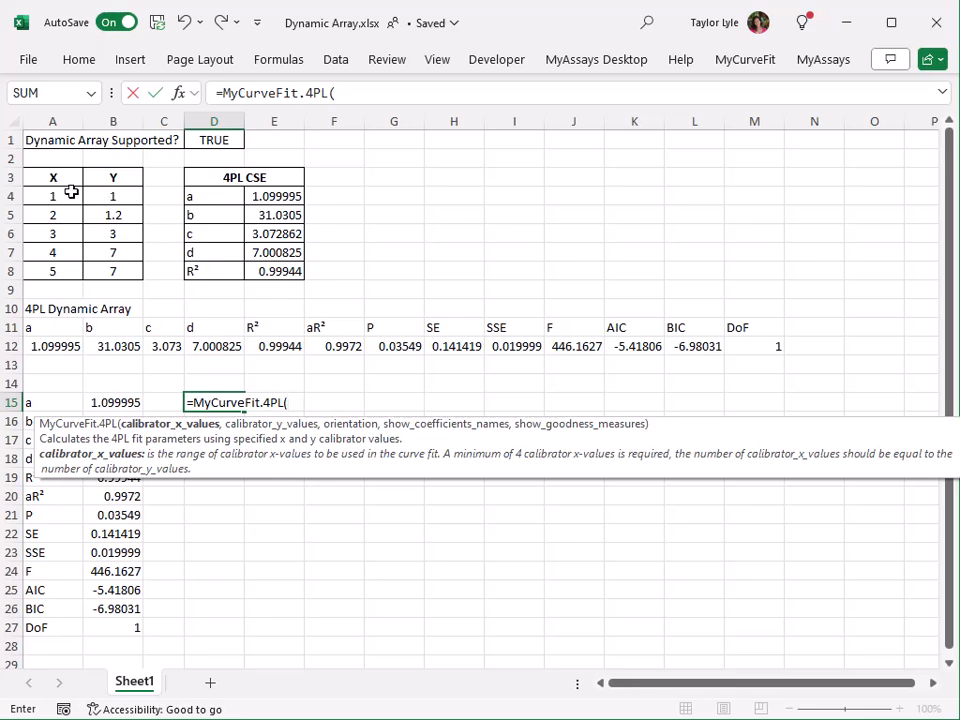
pyautogui.moveTo(71, 192); pyautogui.dragTo(71, 270)
pyautogui.write(',')
pyautogui.moveTo(113, 190); pyautogui.dragTo(113, 262)
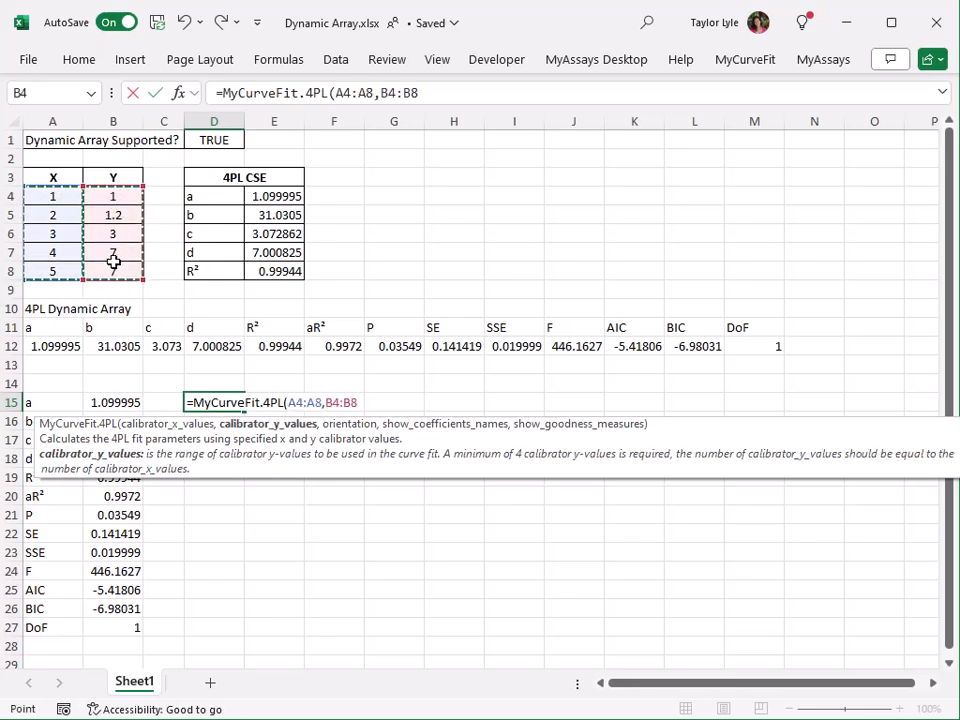
pyautogui.write(',1')
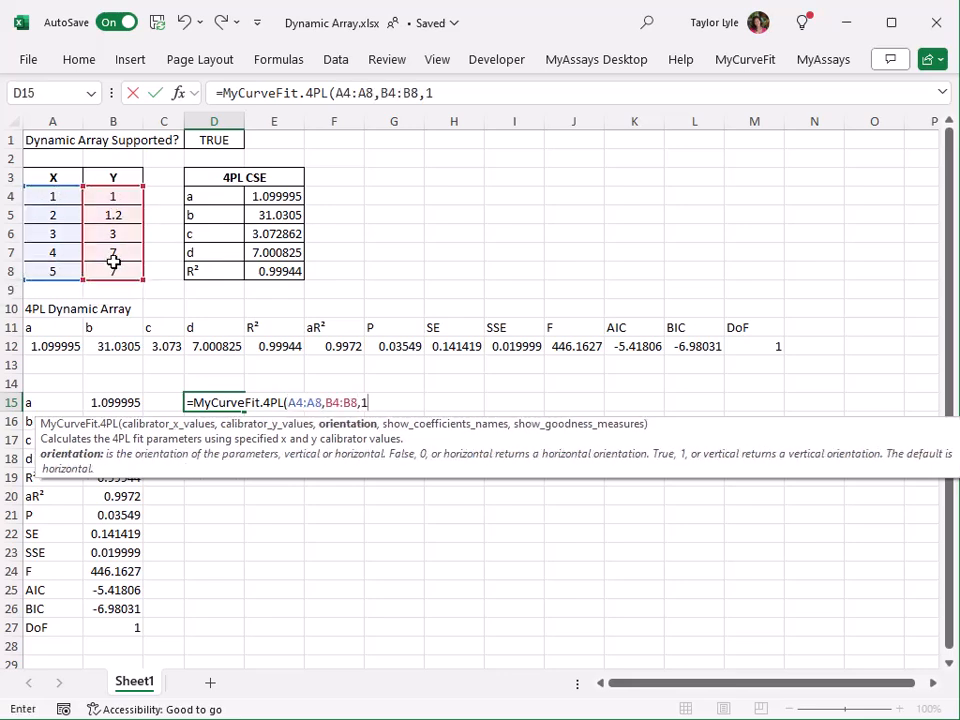
pyautogui.write(',')
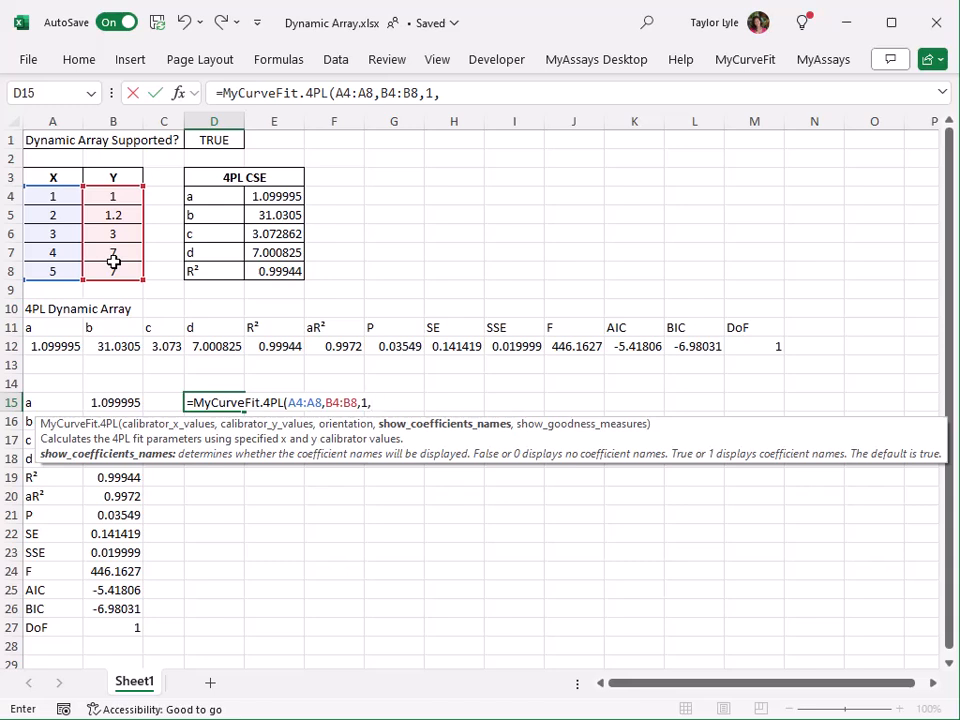
pyautogui.write(',')
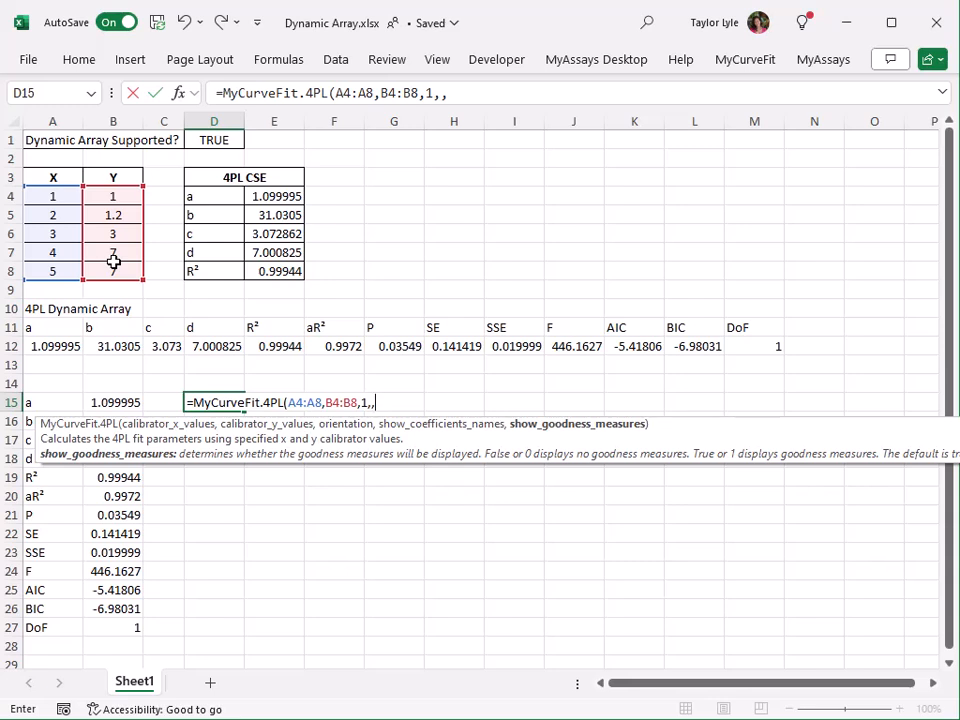
pyautogui.write('0')
pyautogui.press('Return')
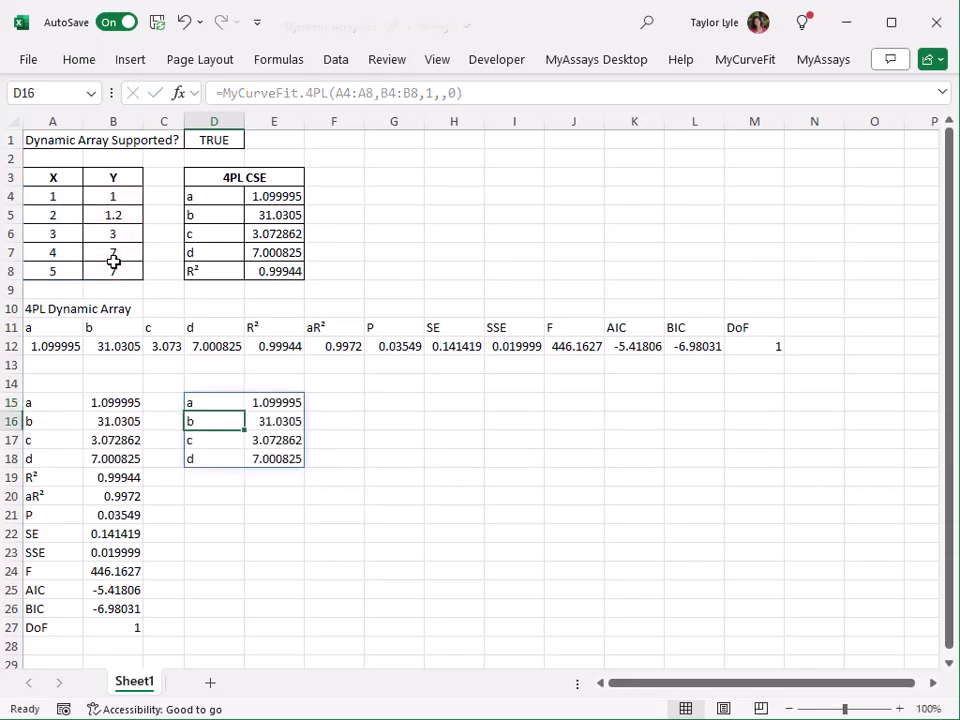